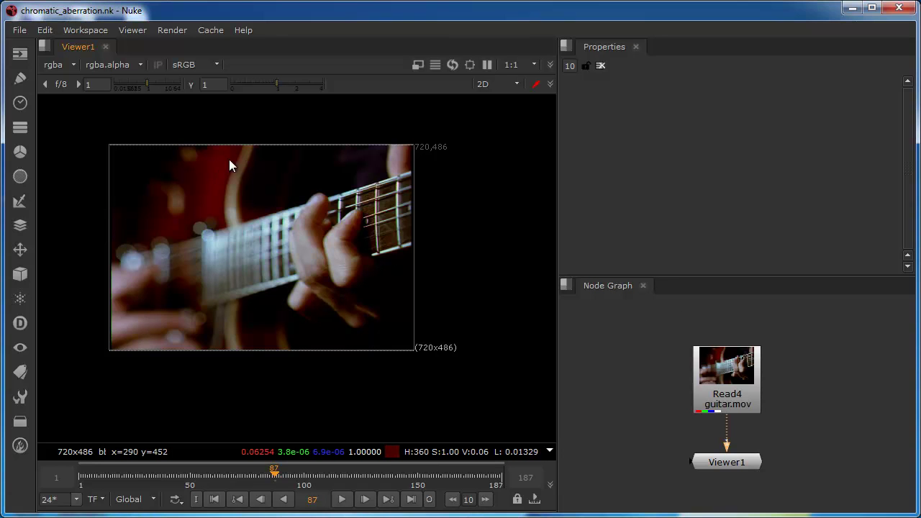
# - Zoom the Viewer to about 4.6x and pan across the fretboard and strings
pyautogui.scroll(10, 304, 200)
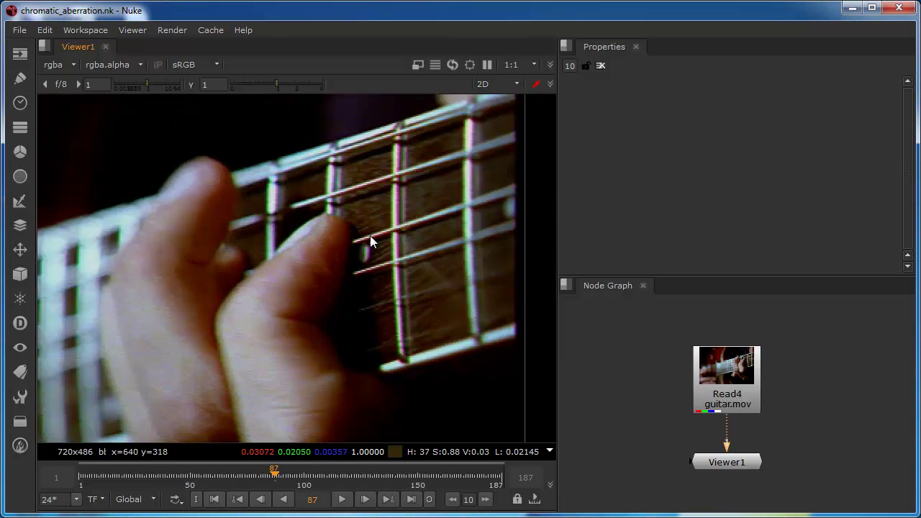
pyautogui.moveTo(370, 235); pyautogui.dragTo(402, 249, button='middle')
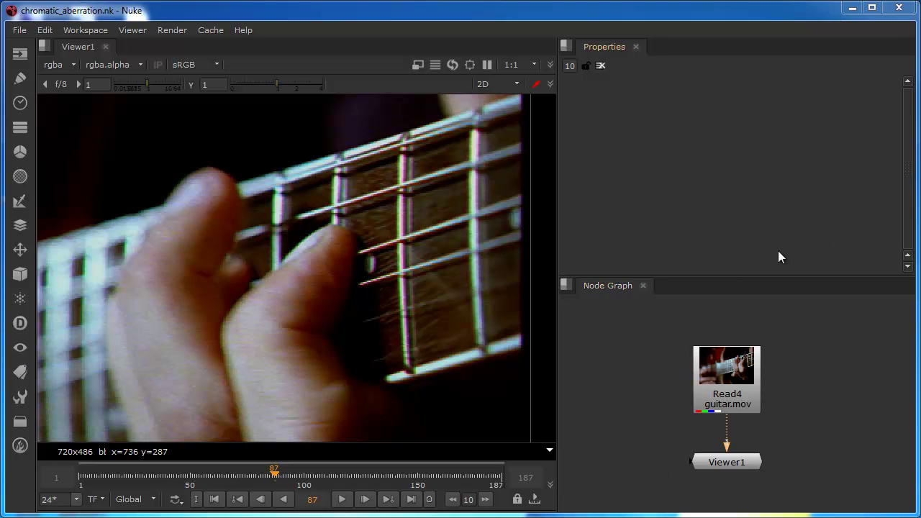
# - Add a Shuffle node after Read4 and route its link through two Dots
pyautogui.moveTo(747, 276); pyautogui.dragTo(750, 198)
pyautogui.moveTo(725, 293); pyautogui.dragTo(725, 257)
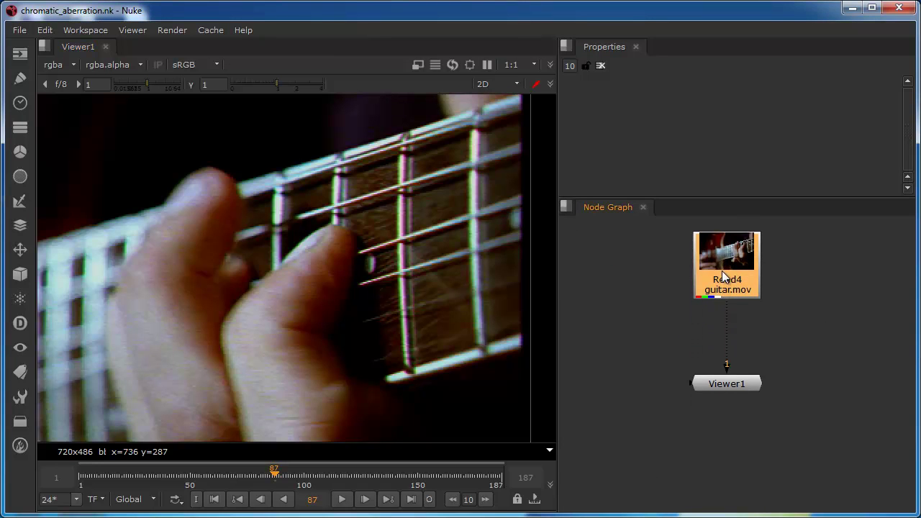
pyautogui.press('Tab')
pyautogui.write('shuf')
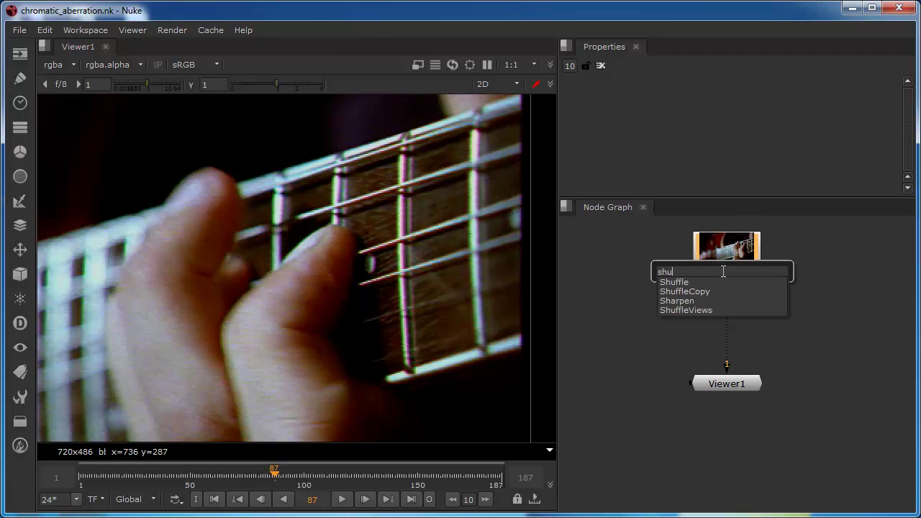
pyautogui.click(677, 282)
pyautogui.moveTo(726, 322)
pyautogui.mouseDown()
pyautogui.moveTo(639, 333)
pyautogui.moveTo(679, 311)
pyautogui.moveTo(727, 328)
pyautogui.mouseUp()
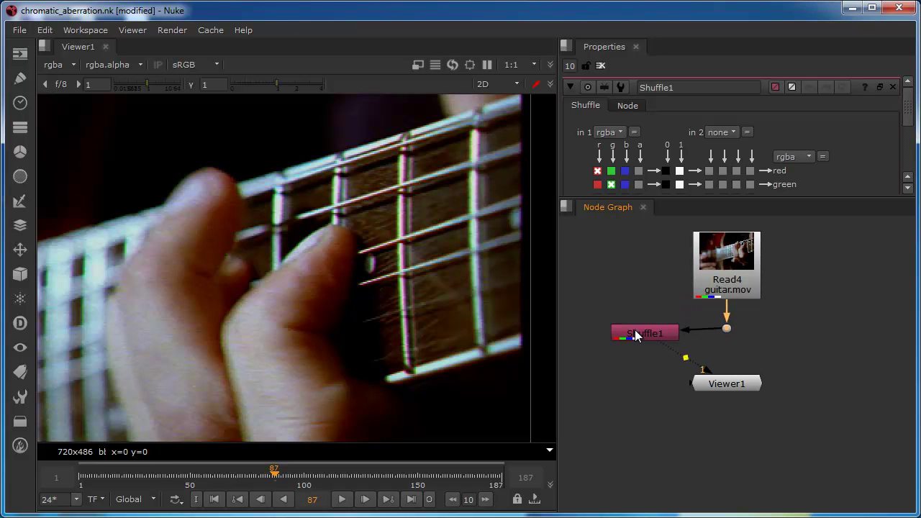
pyautogui.moveTo(636, 333); pyautogui.dragTo(632, 351)
pyautogui.keyDown('ctrl'); pyautogui.moveTo(695, 338); pyautogui.dragTo(633, 362); pyautogui.keyUp('ctrl')
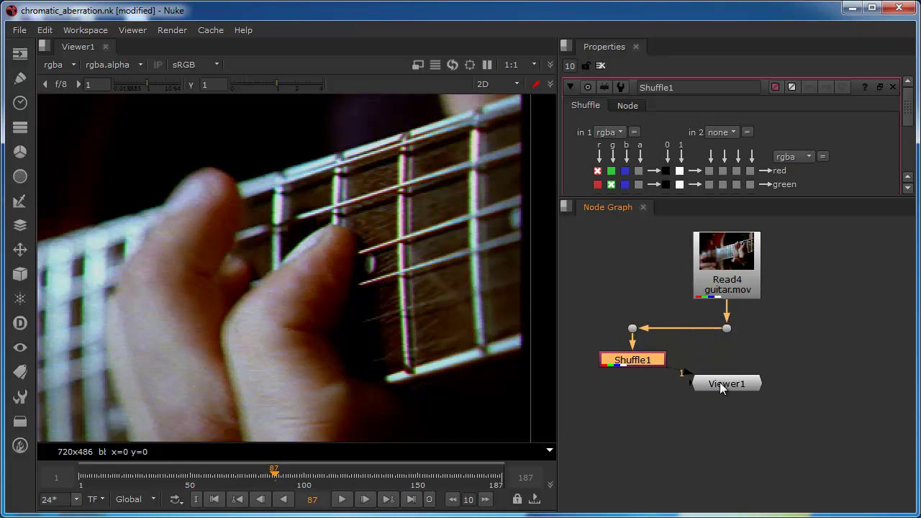
pyautogui.moveTo(726, 385); pyautogui.dragTo(714, 419)
# - Set Shuffle1's green, blue and alpha outputs to 0 so only red passes
pyautogui.click(647, 361)
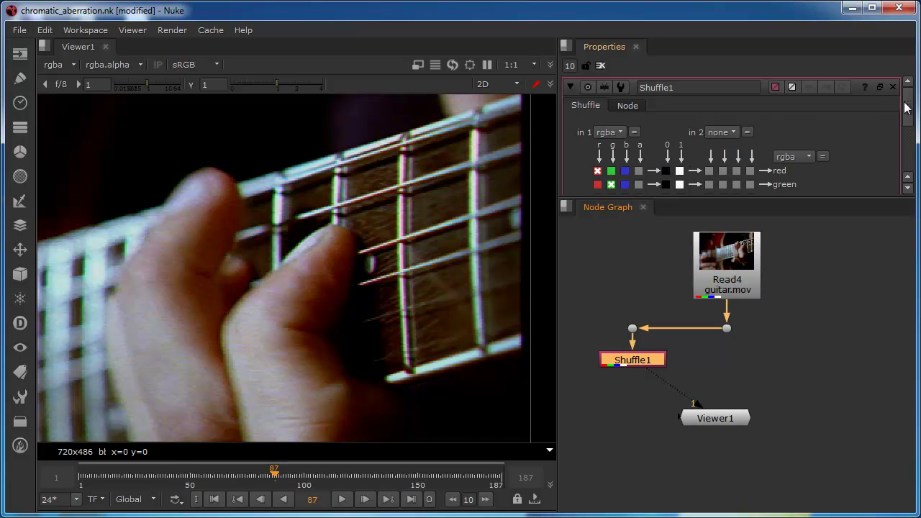
pyautogui.moveTo(908, 107); pyautogui.dragTo(908, 124)
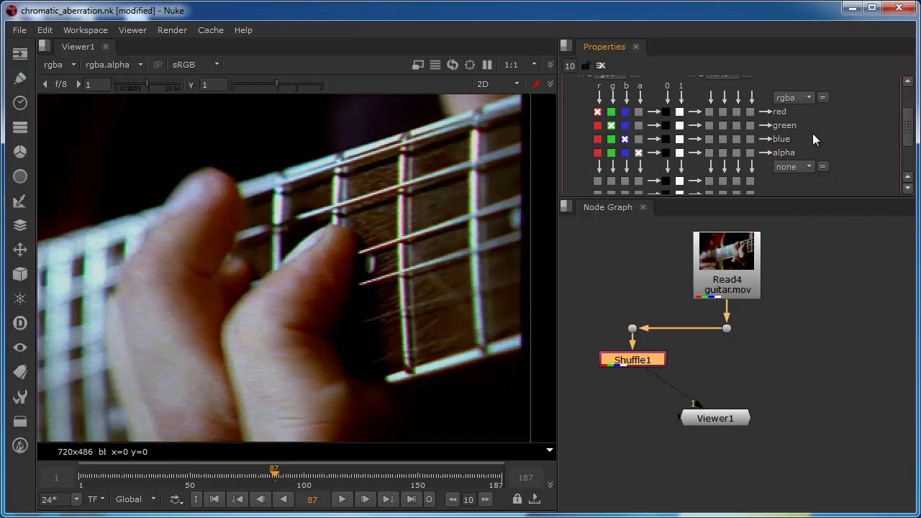
pyautogui.click(667, 126)
pyautogui.click(667, 139)
pyautogui.click(666, 153)
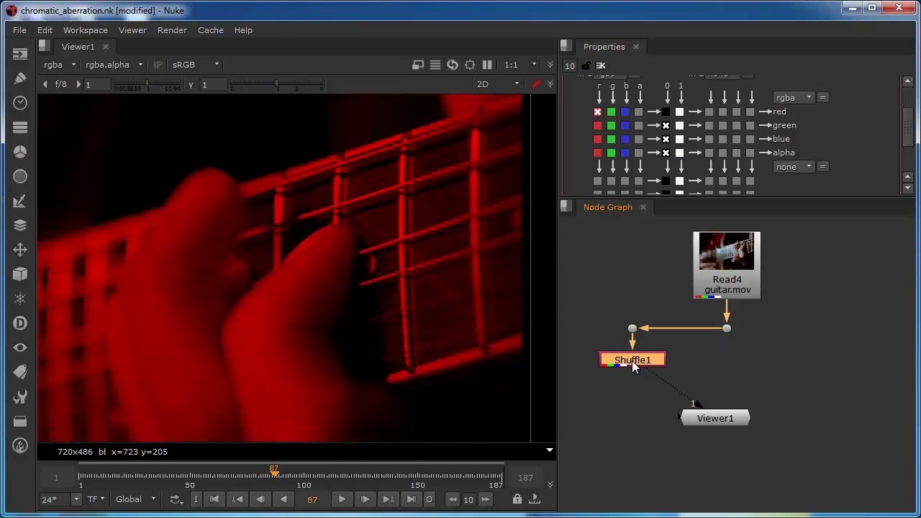
# - Paste two copies of Shuffle1 as Shuffle2 and Shuffle3
pyautogui.click(736, 362)
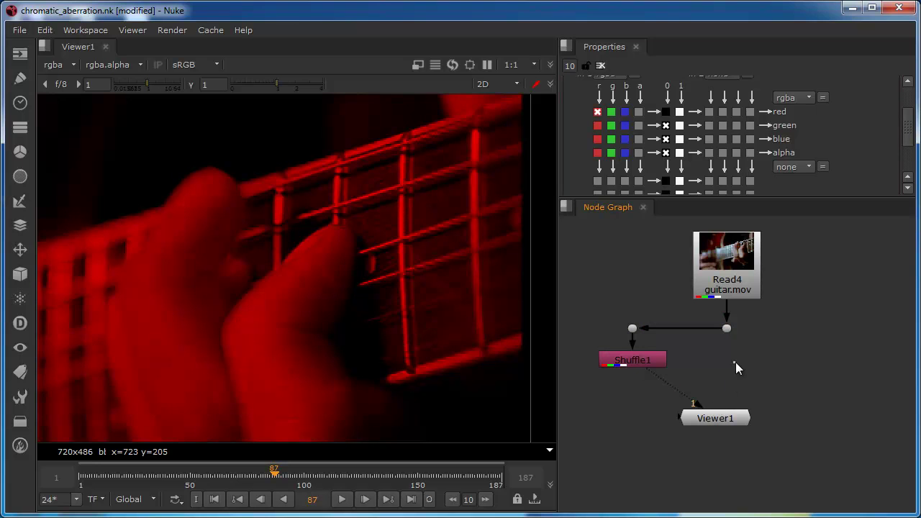
pyautogui.hotkey('ctrl', 'v')
pyautogui.click(830, 358)
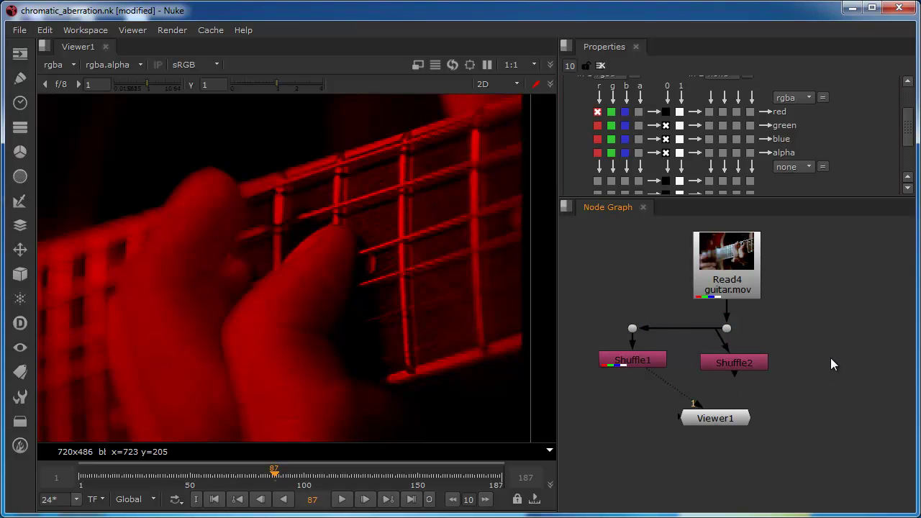
pyautogui.hotkey('ctrl', 'v')
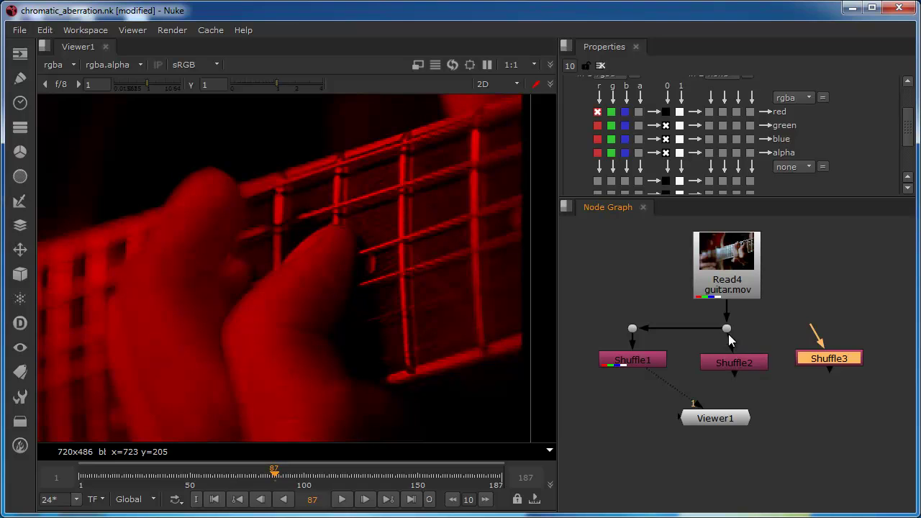
pyautogui.moveTo(736, 362); pyautogui.dragTo(728, 354)
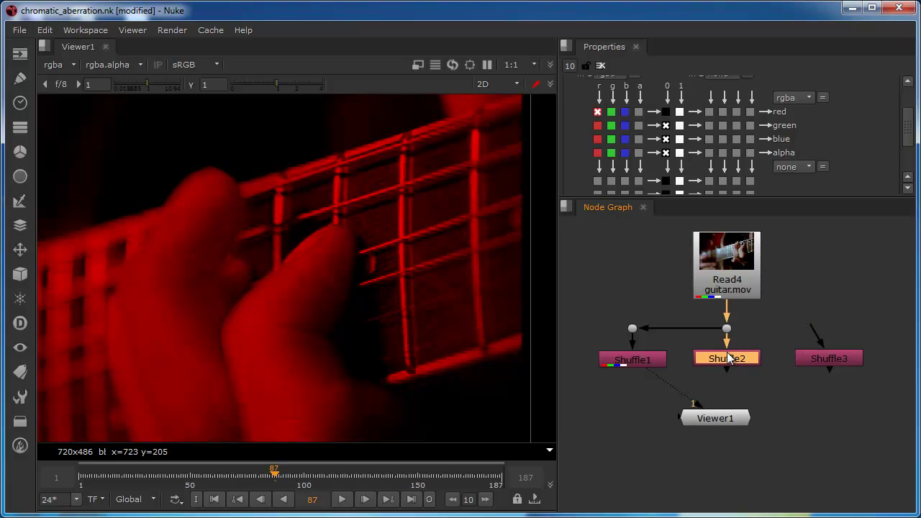
# - Set Shuffle2's green output to g, view it, and feed Shuffle3 from Read4
pyautogui.doubleClick(727, 352)
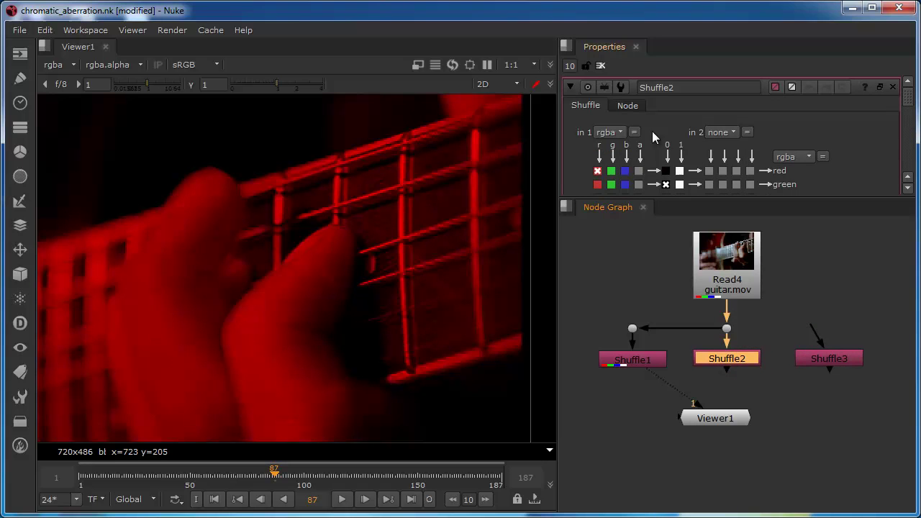
pyautogui.moveTo(907, 95); pyautogui.dragTo(910, 117)
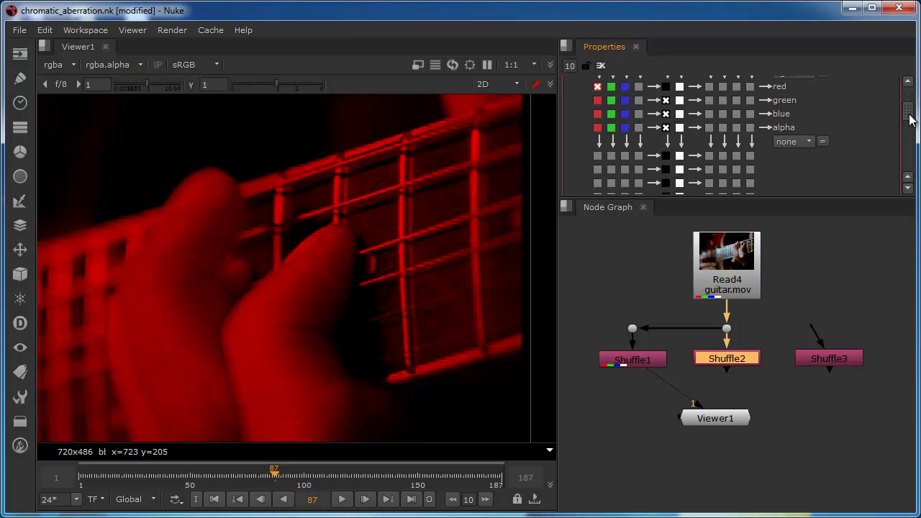
pyautogui.click(665, 100)
pyautogui.moveTo(704, 408); pyautogui.dragTo(717, 362)
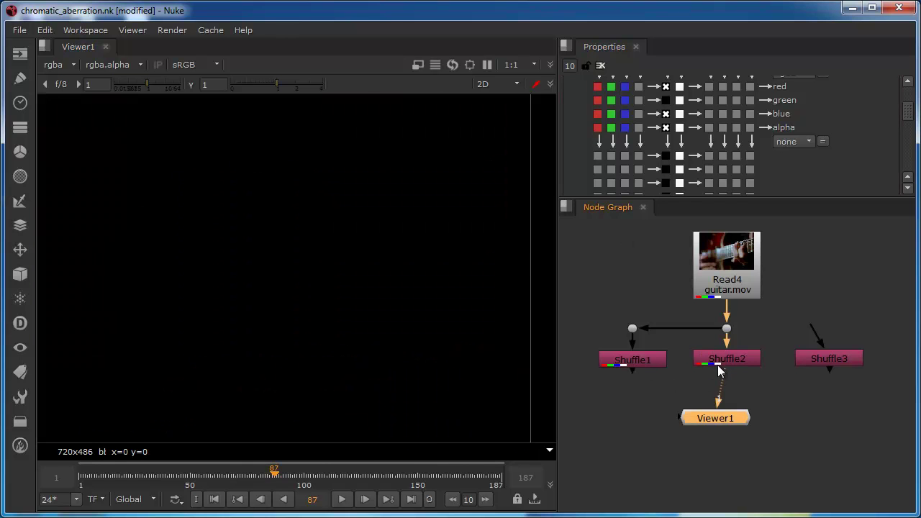
pyautogui.moveTo(720, 424); pyautogui.dragTo(731, 422)
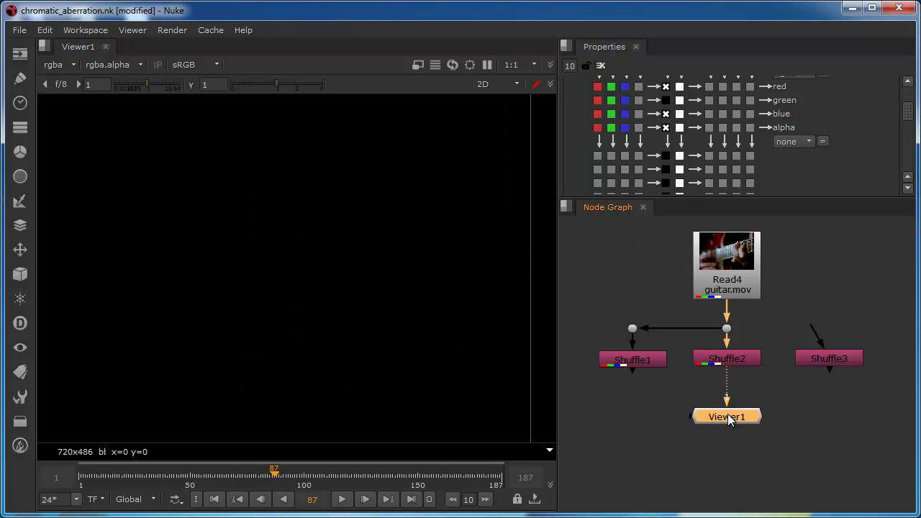
pyautogui.click(611, 100)
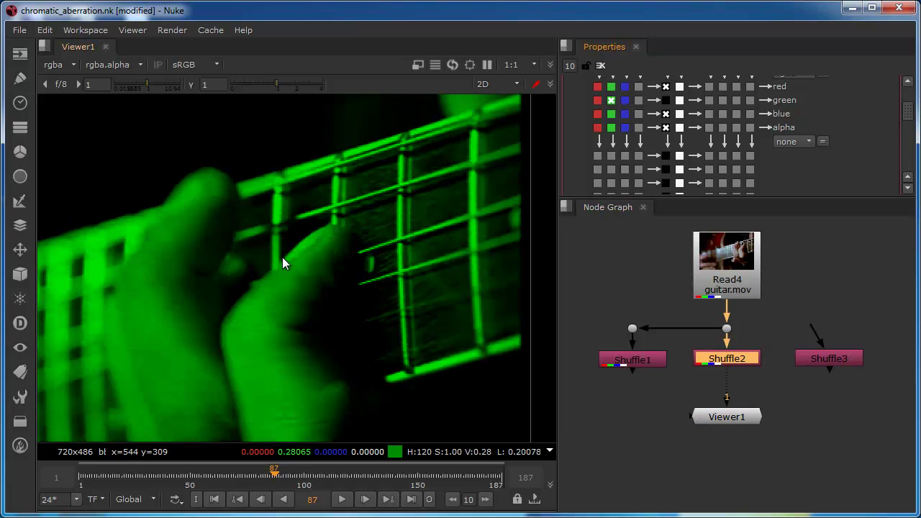
pyautogui.moveTo(812, 325)
pyautogui.mouseDown()
pyautogui.moveTo(727, 329)
pyautogui.moveTo(830, 328)
pyautogui.mouseUp()
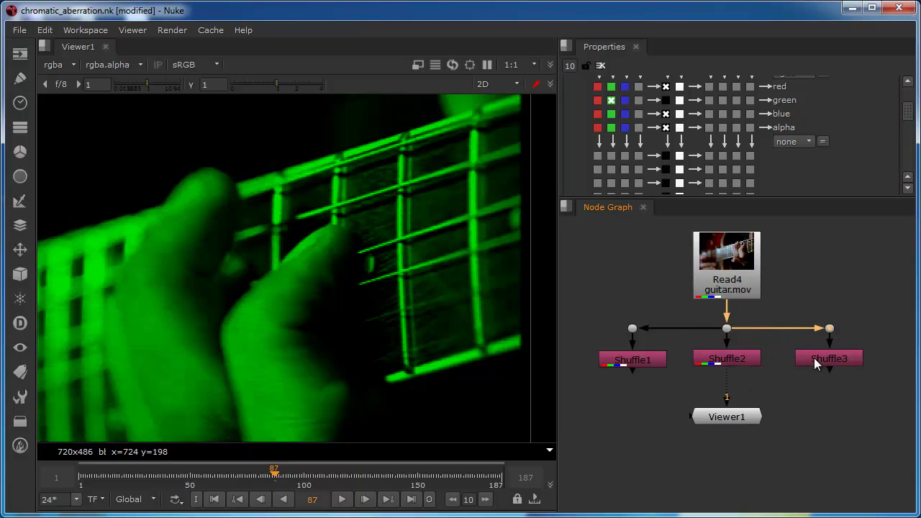
# - View Shuffle3 and set its red output to 0 in the channel matrix
pyautogui.click(814, 358)
pyautogui.press('1')
pyautogui.doubleClick(820, 363)
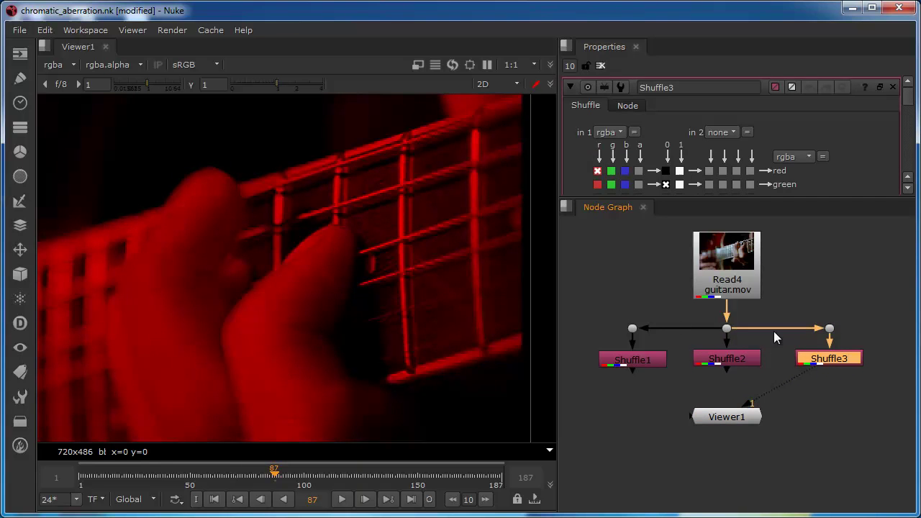
pyautogui.click(625, 170)
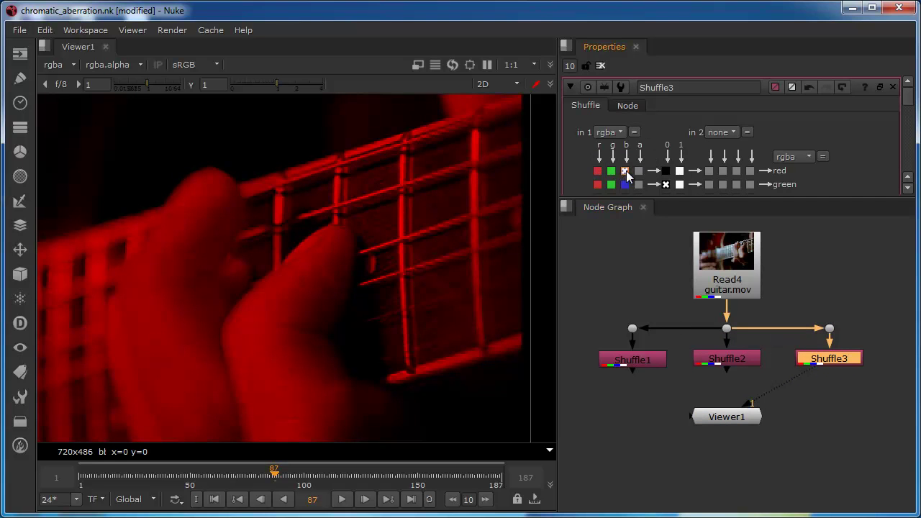
pyautogui.click(908, 117)
pyautogui.moveTo(907, 118); pyautogui.dragTo(907, 107)
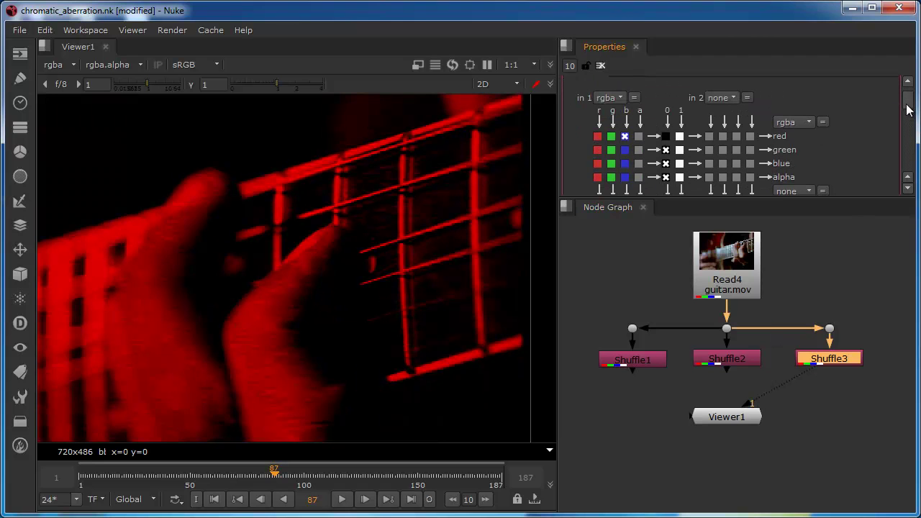
pyautogui.click(665, 136)
pyautogui.click(625, 177)
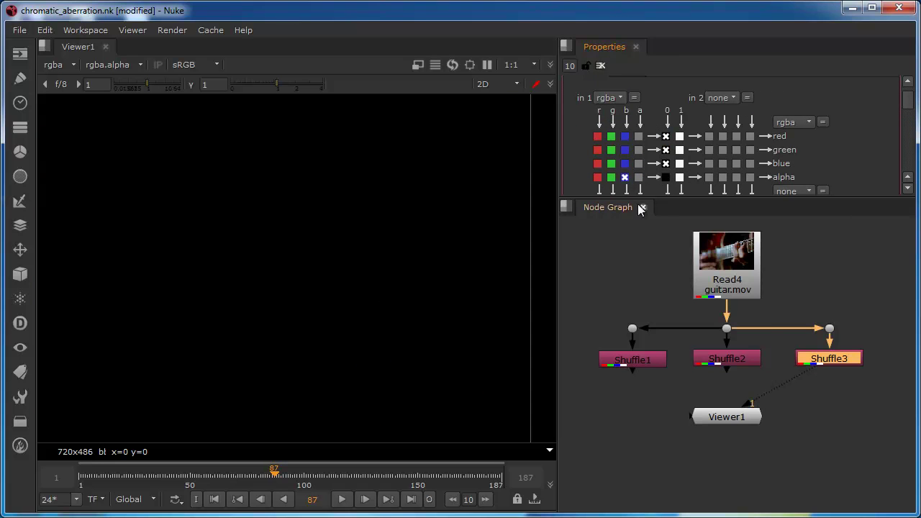
# - Set Shuffle3's blue output to b and alpha to 0, with Viewer1 beneath it
pyautogui.moveTo(712, 424); pyautogui.dragTo(814, 416)
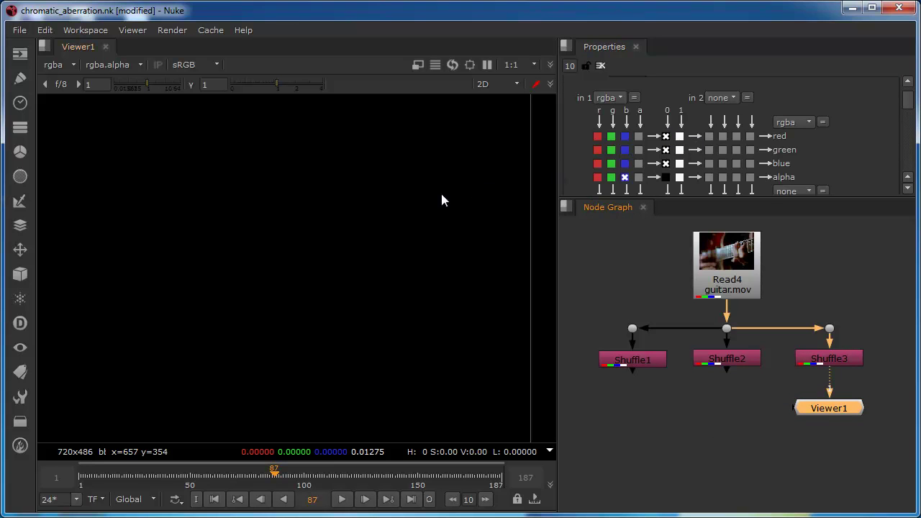
pyautogui.moveTo(913, 105)
pyautogui.mouseDown()
pyautogui.moveTo(918, 117)
pyautogui.moveTo(907, 77)
pyautogui.moveTo(909, 108)
pyautogui.mouseUp()
pyautogui.scroll(-3, 690, 155)
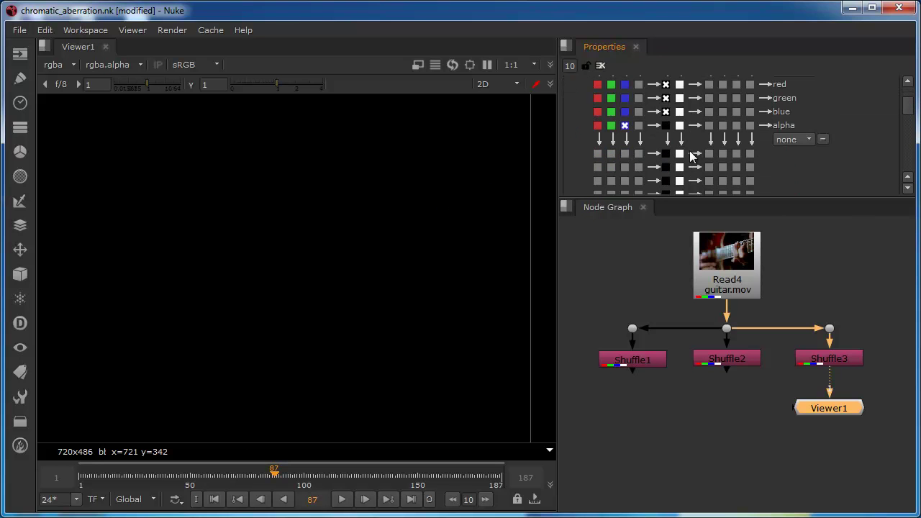
pyautogui.click(625, 111)
pyautogui.click(665, 126)
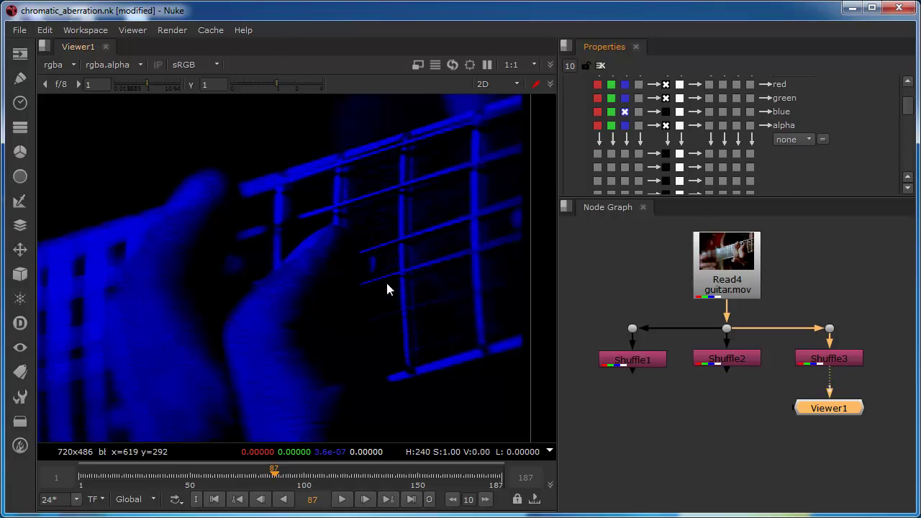
pyautogui.moveTo(819, 410); pyautogui.dragTo(819, 441)
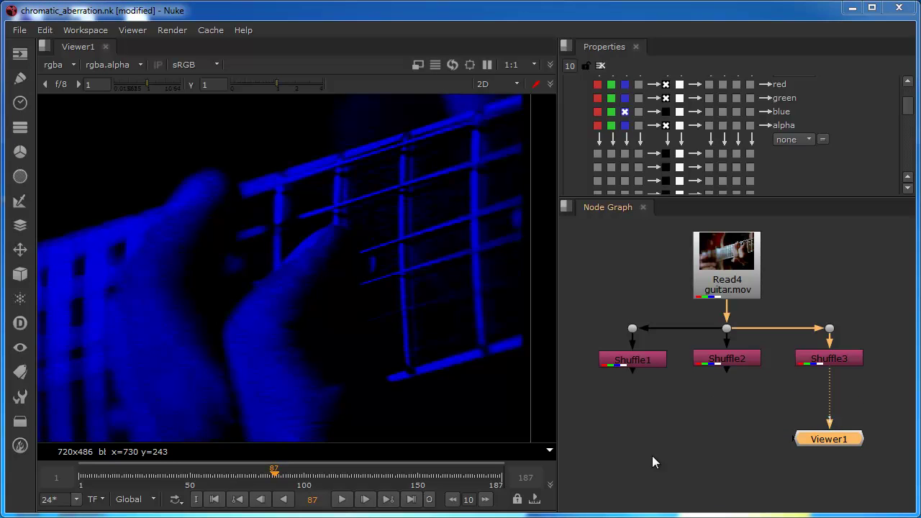
# - Add a ShuffleCopy node under Shuffle1 and connect its input 2 to Shuffle2 through a Dot
pyautogui.click(638, 406)
pyautogui.click(643, 364)
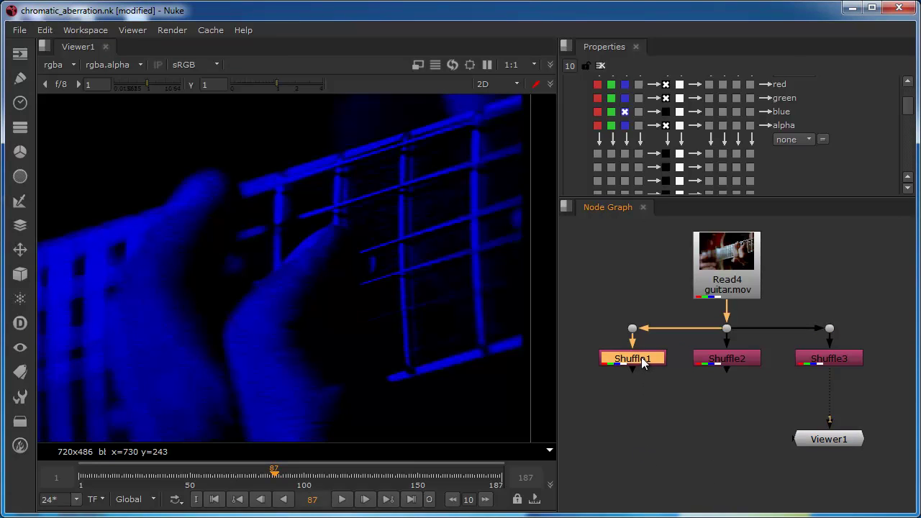
pyautogui.press('Tab')
pyautogui.write('shufl')
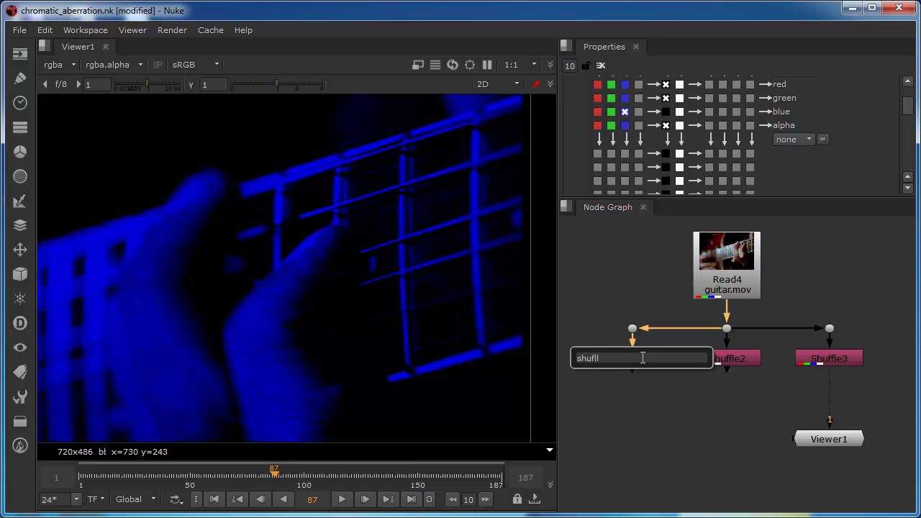
pyautogui.press('BackSpace')
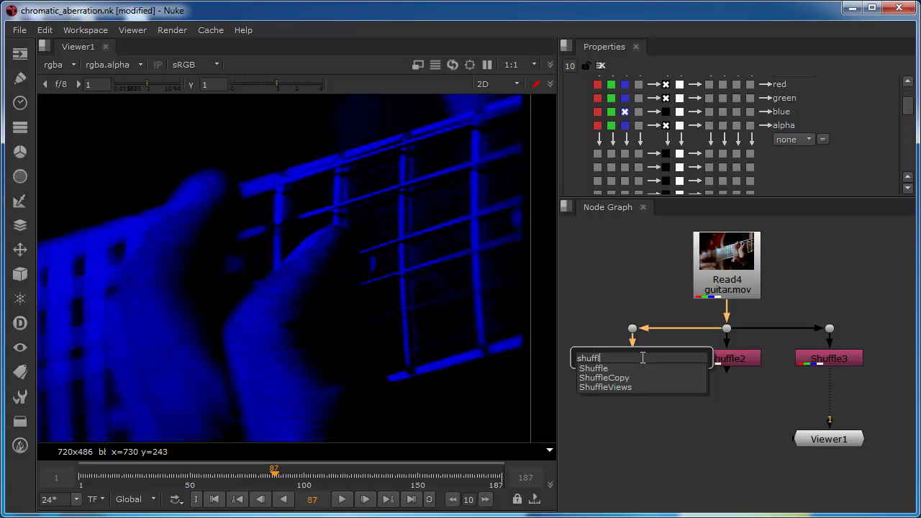
pyautogui.click(611, 377)
pyautogui.moveTo(631, 383); pyautogui.dragTo(720, 362)
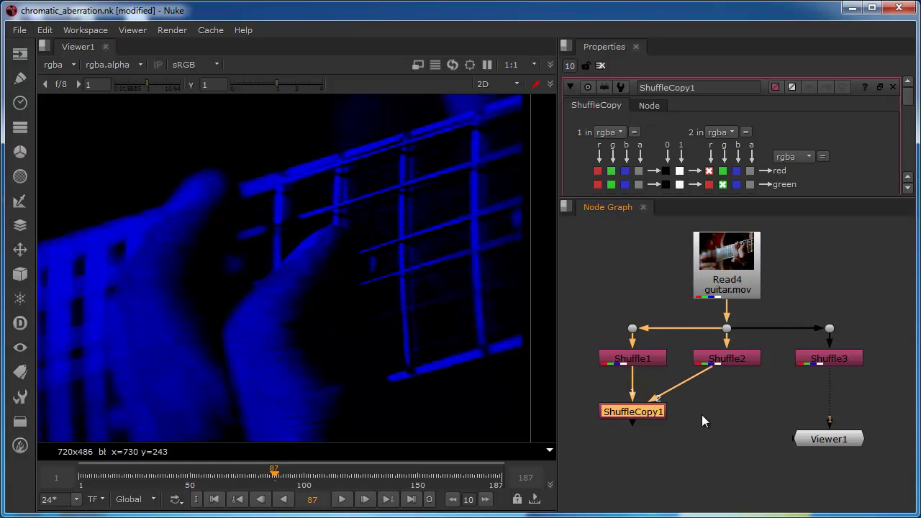
pyautogui.keyDown('ctrl'); pyautogui.moveTo(680, 385); pyautogui.dragTo(728, 410); pyautogui.keyUp('ctrl')
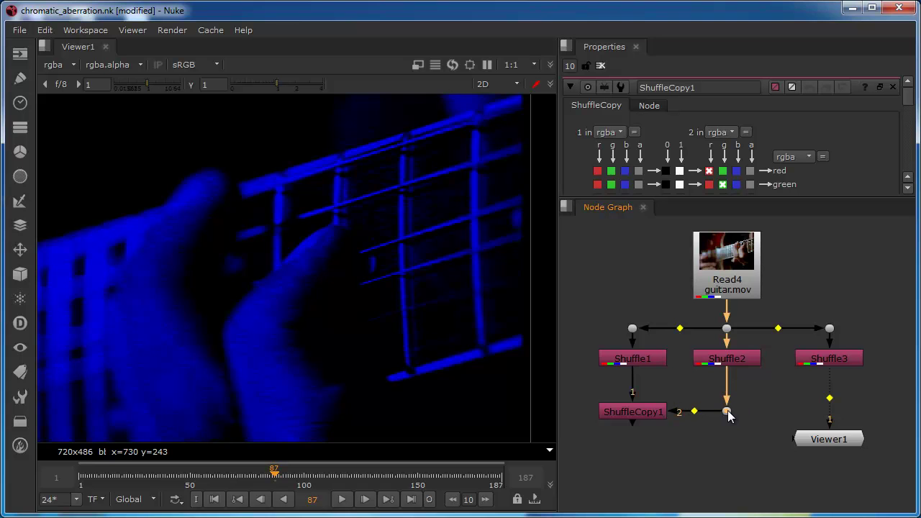
# - Set ShuffleCopy1's red from input 1 r, green from input 2 g, blue and alpha to 0
pyautogui.click(644, 412)
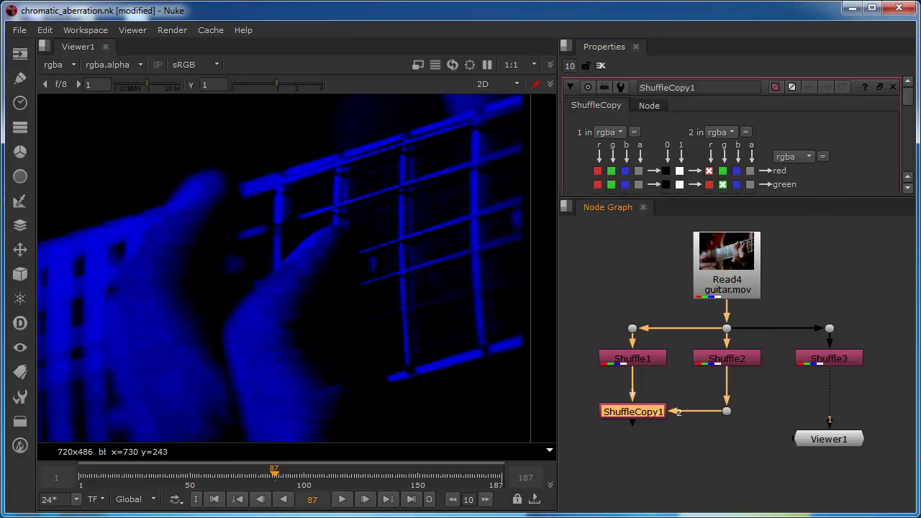
pyautogui.moveTo(809, 196); pyautogui.dragTo(803, 268)
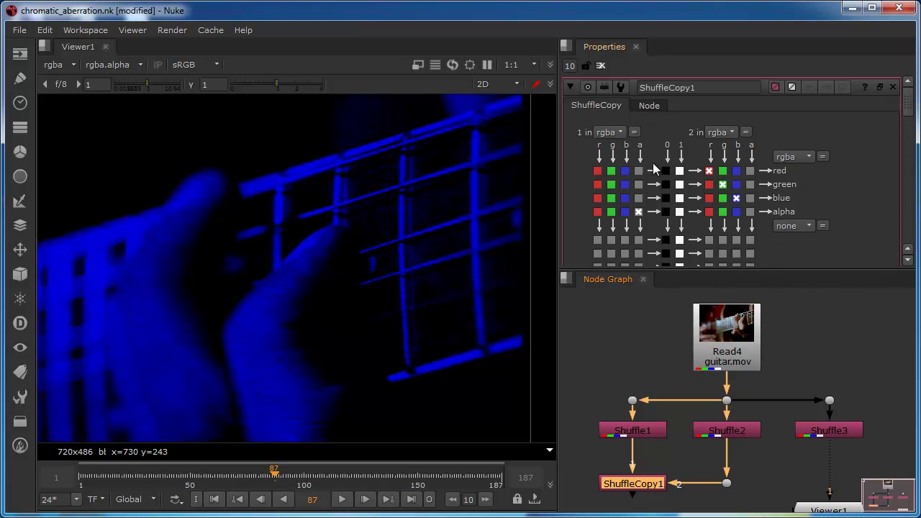
pyautogui.click(598, 171)
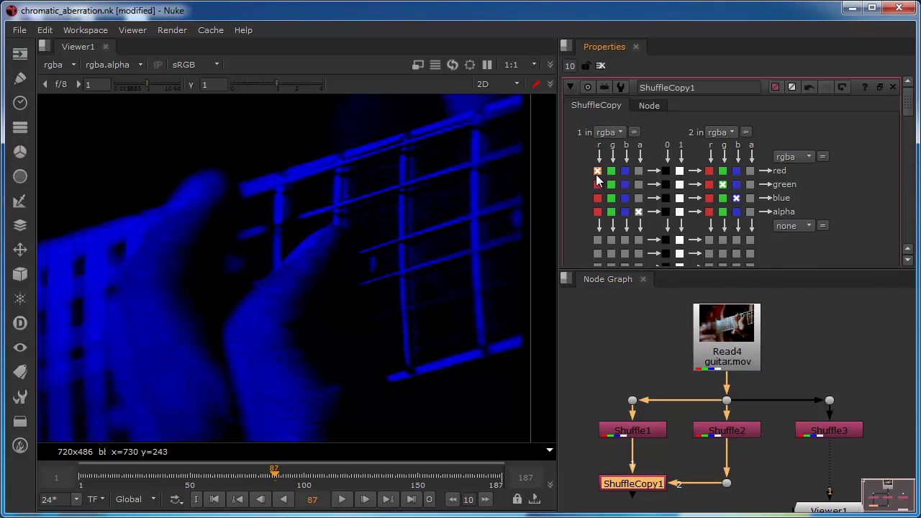
pyautogui.click(666, 185)
pyautogui.click(666, 198)
pyautogui.click(666, 212)
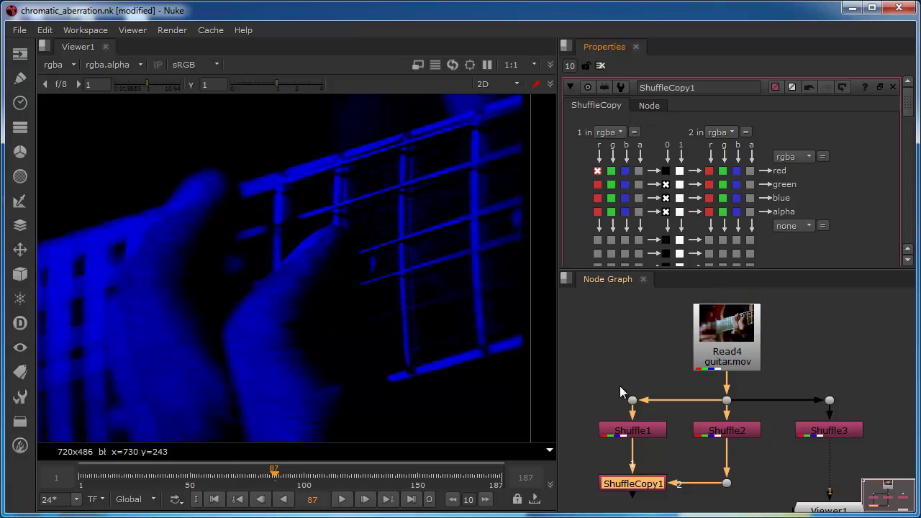
pyautogui.click(724, 184)
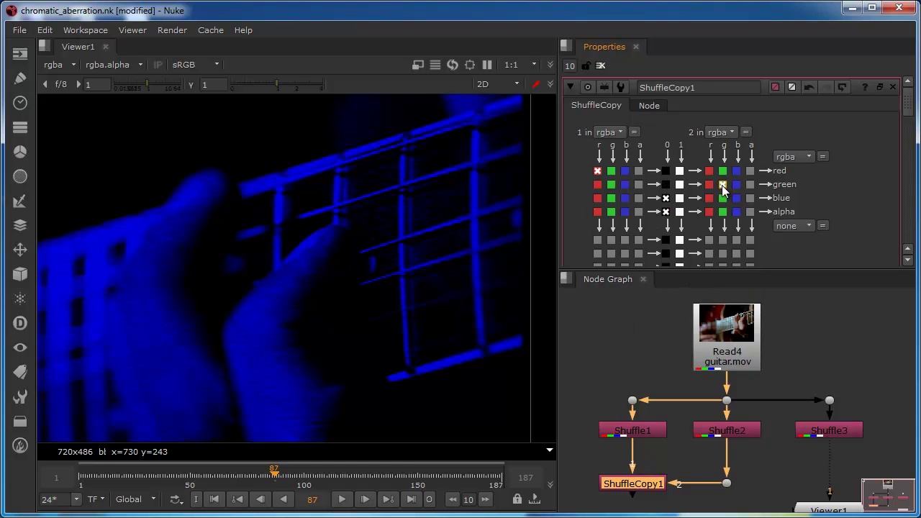
pyautogui.click(666, 198)
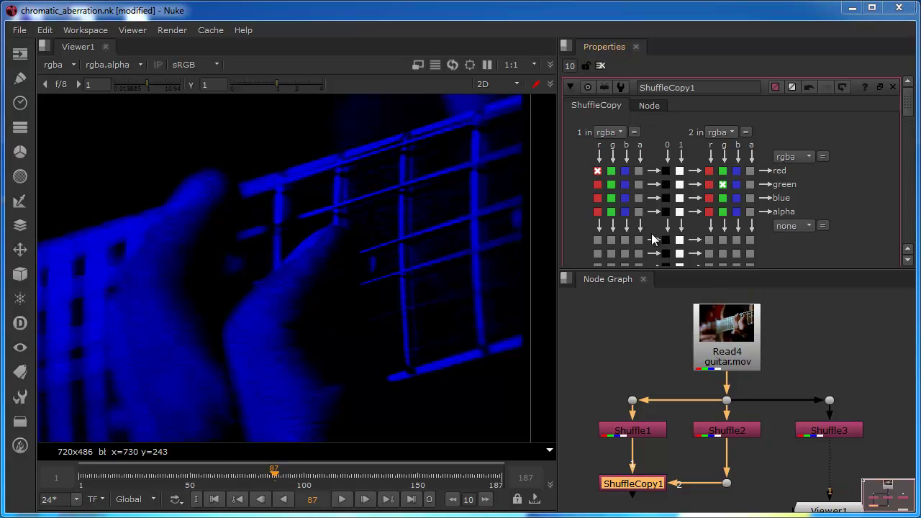
pyautogui.click(666, 211)
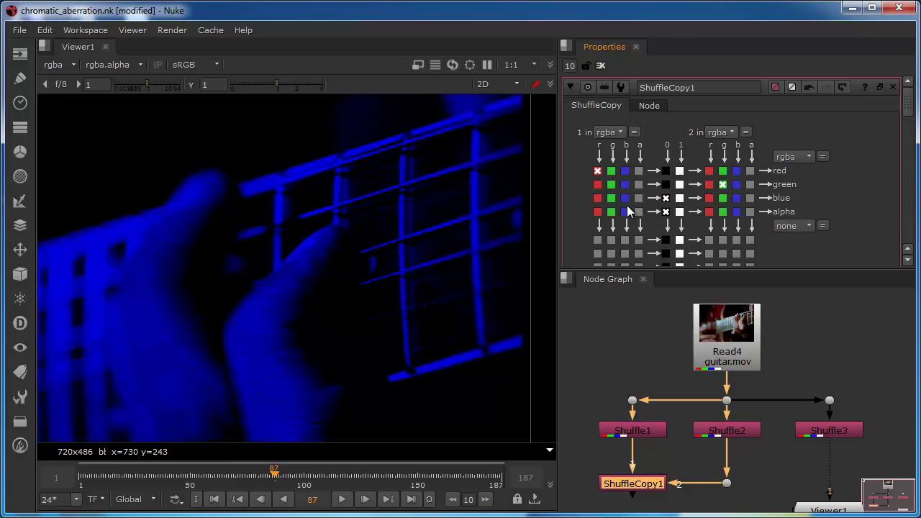
pyautogui.click(667, 199)
pyautogui.click(633, 484)
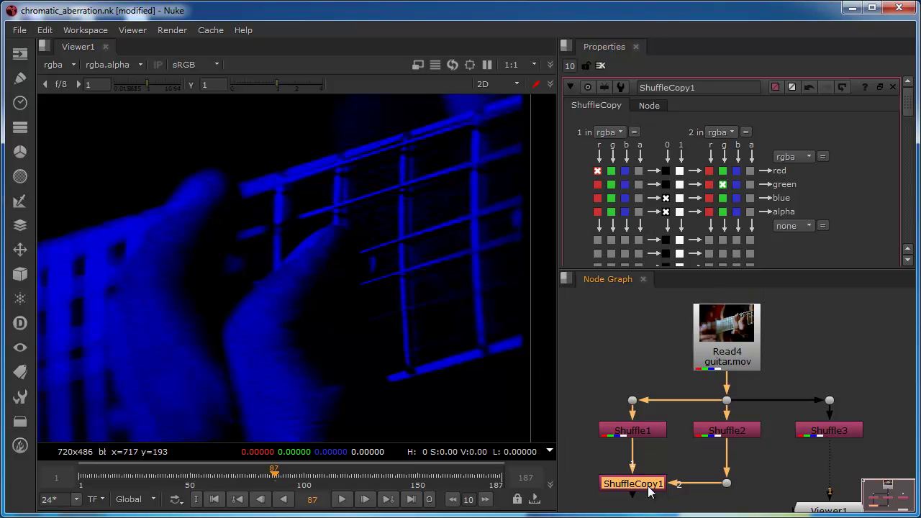
# - View ShuffleCopy1's yellow result, then paste a copy as ShuffleCopy2 below it
pyautogui.press('1')
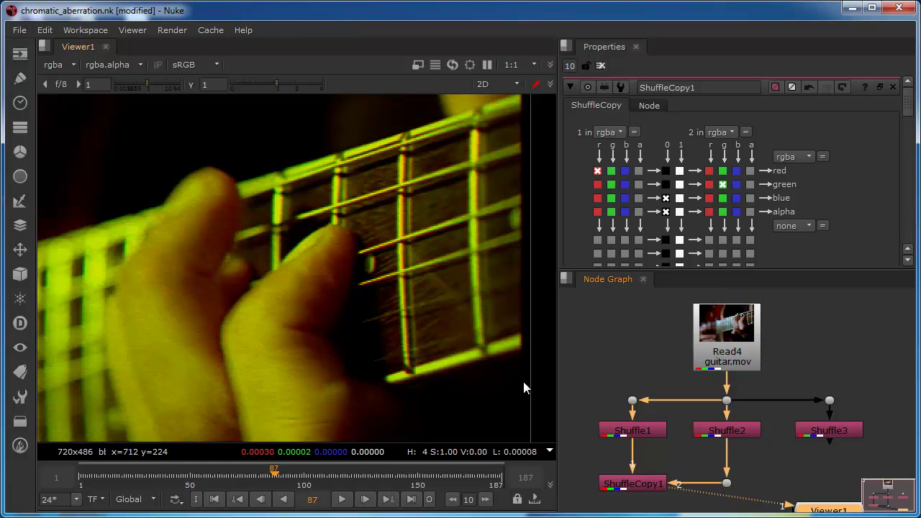
pyautogui.scroll(-3, 809, 338)
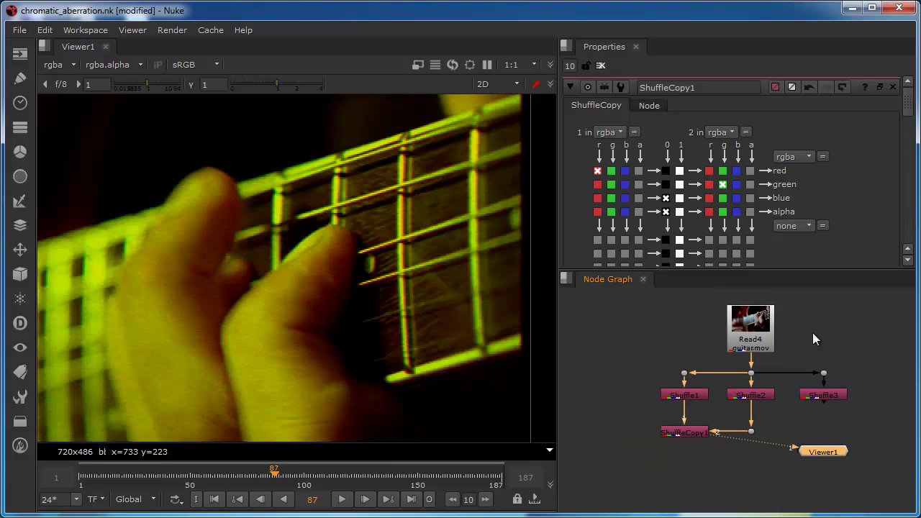
pyautogui.click(677, 404)
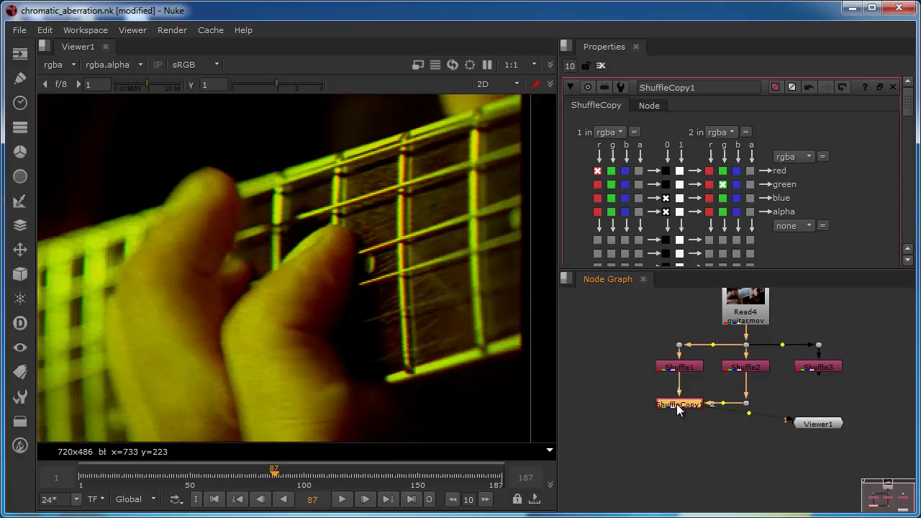
pyautogui.click(684, 431)
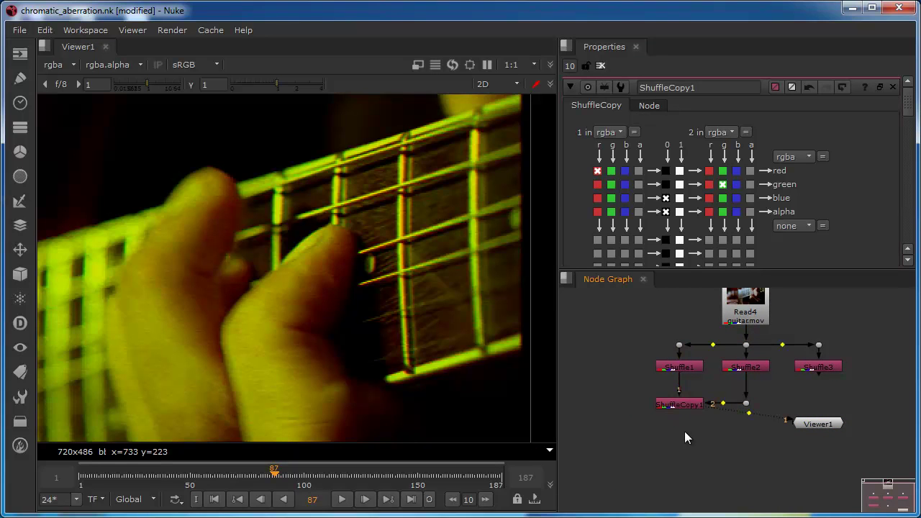
pyautogui.hotkey('ctrl', 'v')
# - Connect ShuffleCopy2's first input to ShuffleCopy1 and place it just below
pyautogui.moveTo(695, 430); pyautogui.dragTo(704, 465)
pyautogui.click(679, 405)
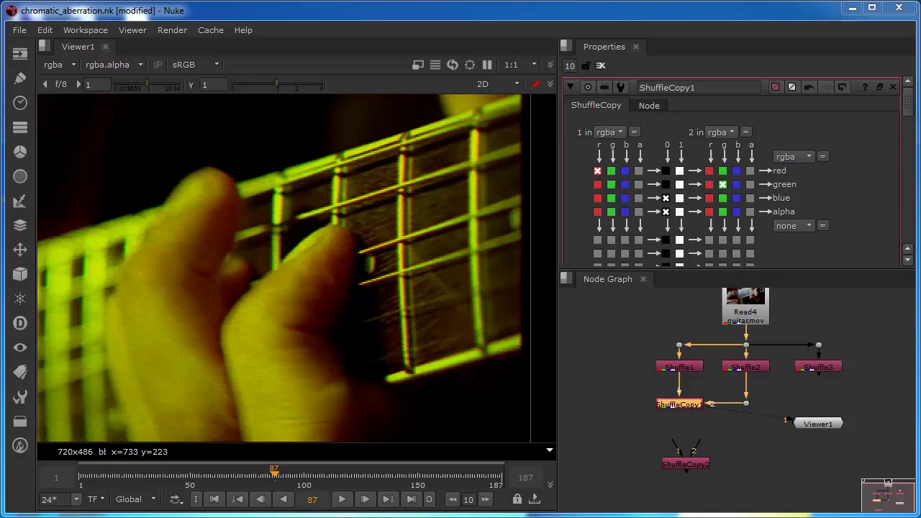
pyautogui.moveTo(676, 449); pyautogui.dragTo(679, 407)
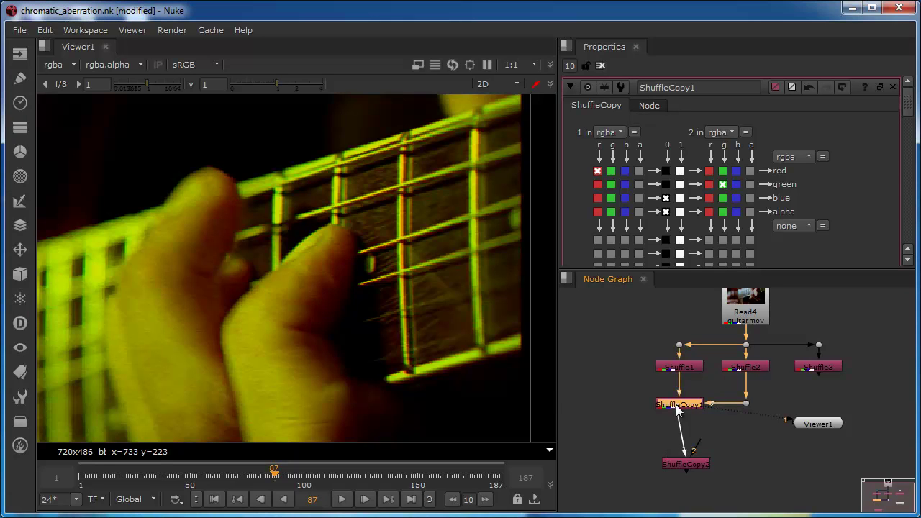
pyautogui.moveTo(679, 465); pyautogui.dragTo(673, 449)
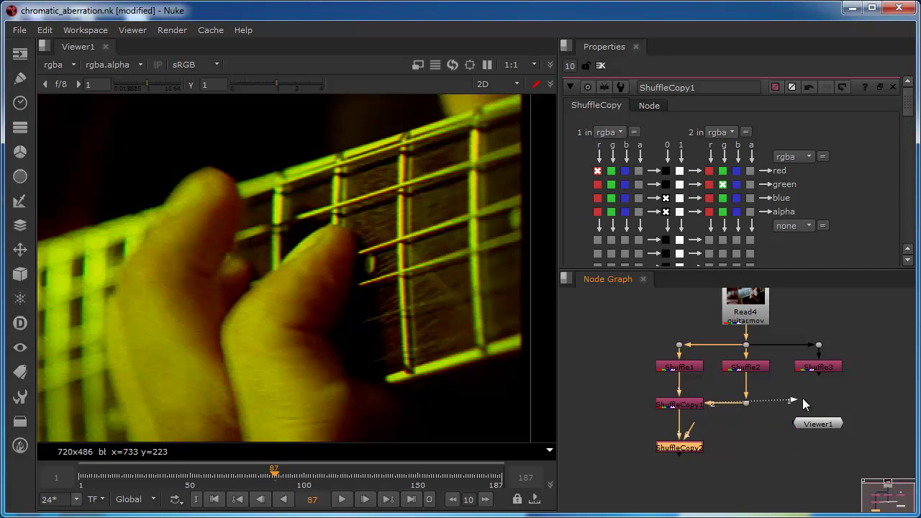
# - View ShuffleCopy2 with Viewer1 beneath it, and wire Shuffle3 into input 2 via a right-angled pipe
pyautogui.press('1')
pyautogui.moveTo(819, 425); pyautogui.dragTo(678, 487)
pyautogui.moveTo(689, 433); pyautogui.dragTo(827, 369)
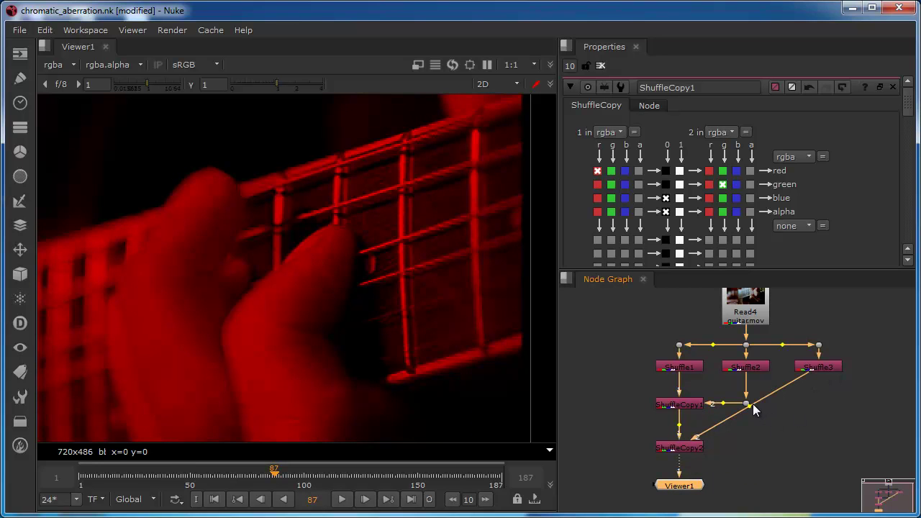
pyautogui.keyDown('ctrl'); pyautogui.moveTo(753, 407); pyautogui.dragTo(826, 451); pyautogui.keyUp('ctrl')
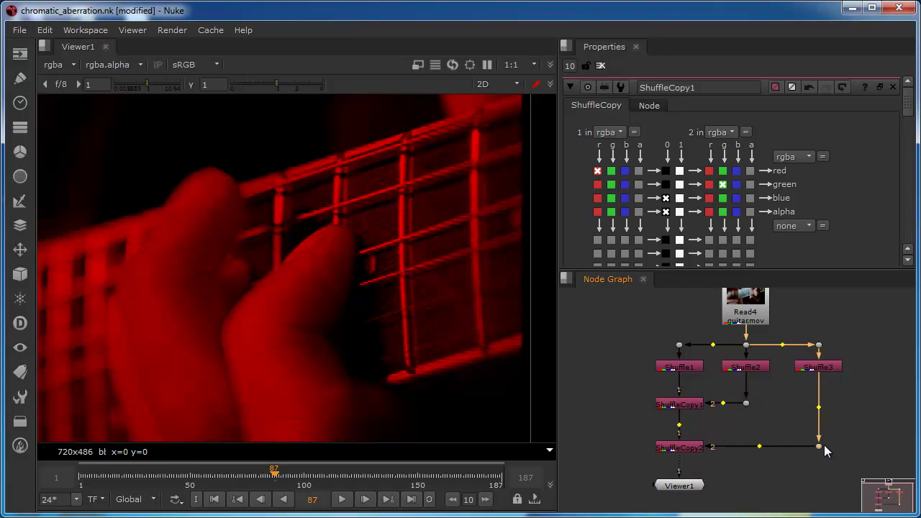
# - Set ShuffleCopy2's green output from input 1's g and blue from input 2's b
pyautogui.doubleClick(673, 448)
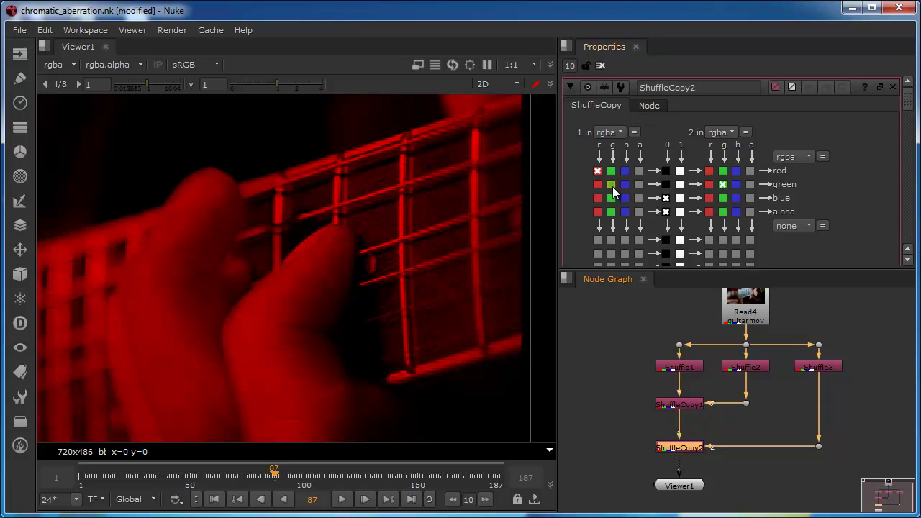
pyautogui.click(612, 185)
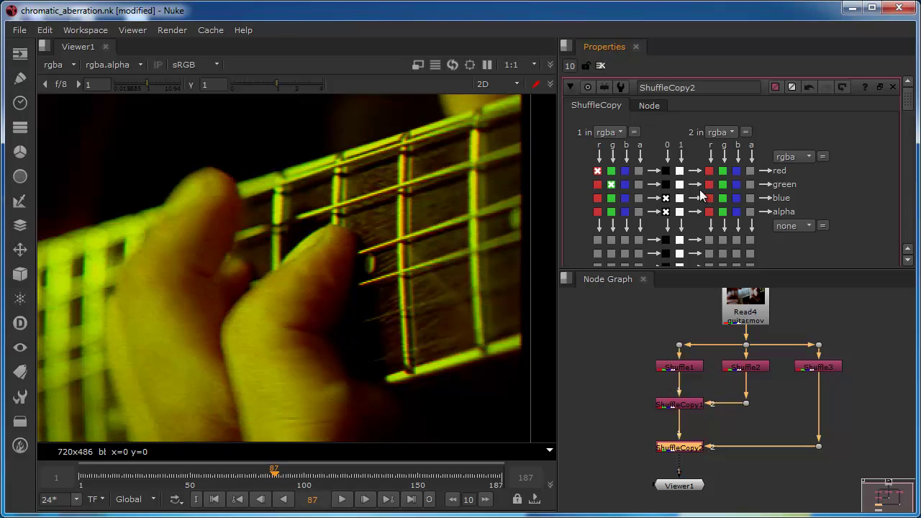
pyautogui.click(736, 199)
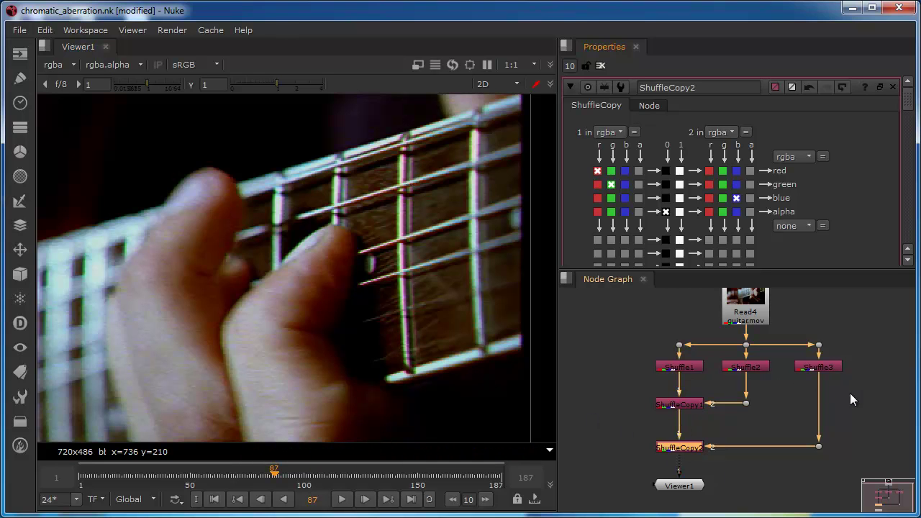
# - Select ShuffleCopy1, ShuffleCopy2, Viewer1 and the Dots, and drag them lower in the graph
pyautogui.moveTo(849, 499); pyautogui.dragTo(614, 380)
pyautogui.moveTo(674, 410); pyautogui.dragTo(675, 423)
pyautogui.moveTo(648, 385); pyautogui.dragTo(847, 386)
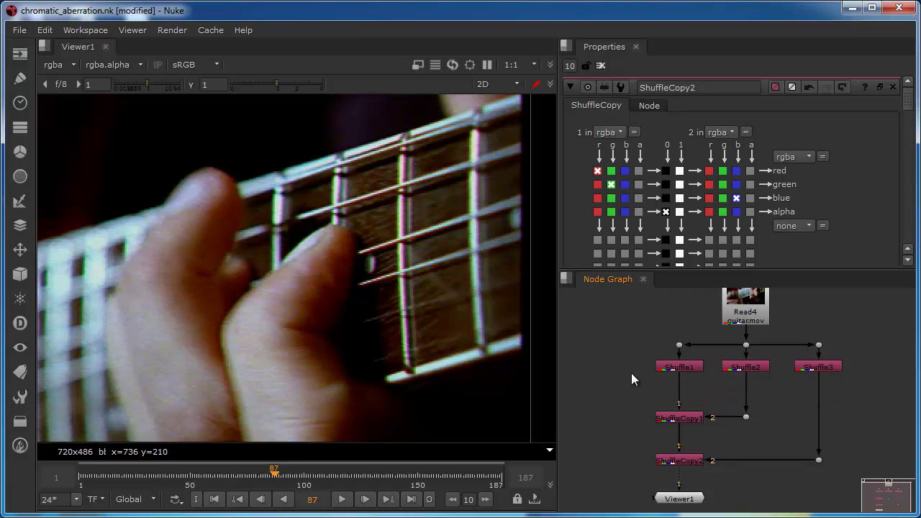
pyautogui.moveTo(636, 381); pyautogui.dragTo(871, 391)
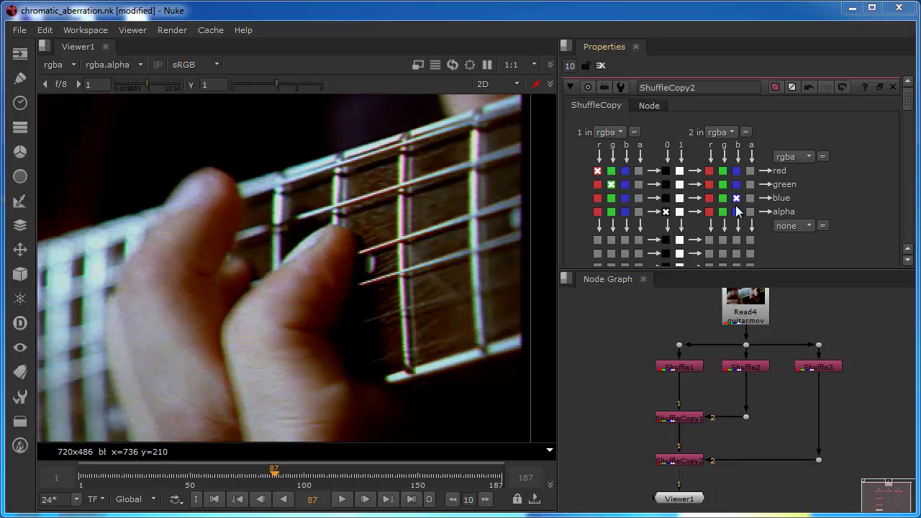
# - Insert Transform1, Transform2 and Transform3 under the three Shuffle nodes with T, then select all three
pyautogui.click(682, 369)
pyautogui.press('t')
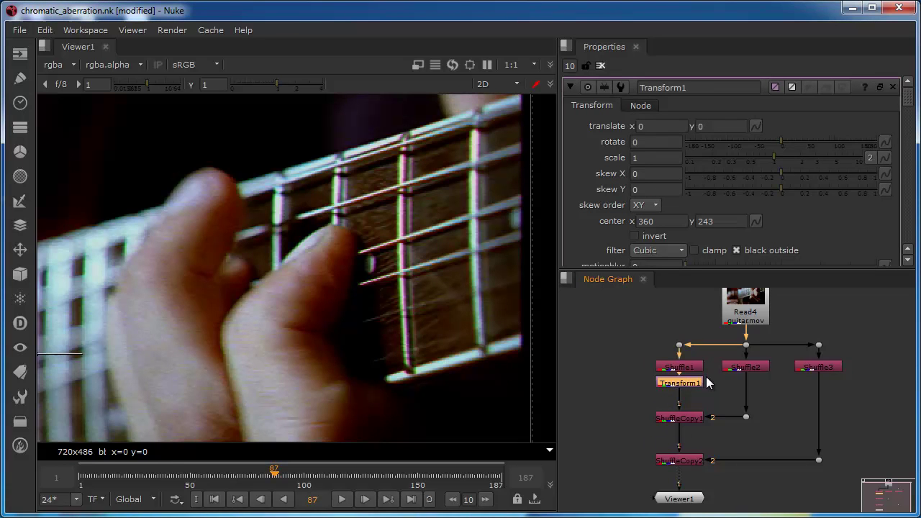
pyautogui.click(745, 368)
pyautogui.press('t')
pyautogui.click(817, 368)
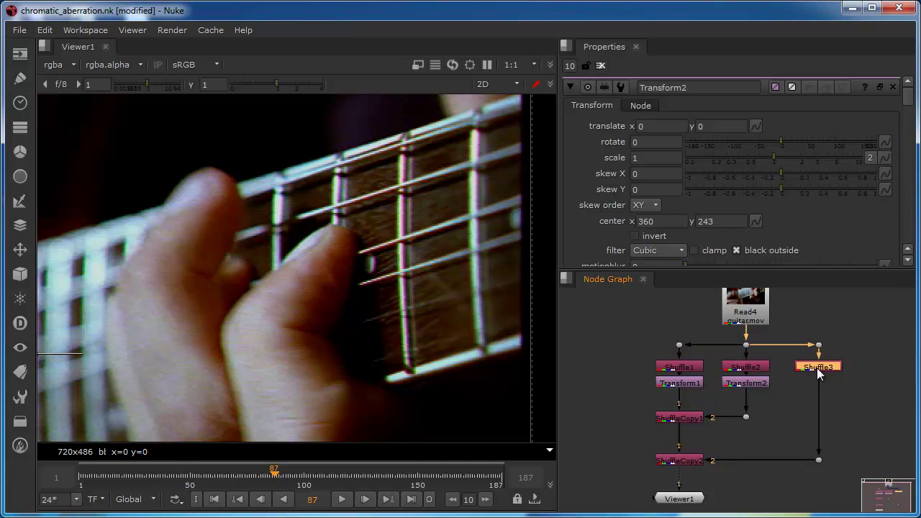
pyautogui.press('t')
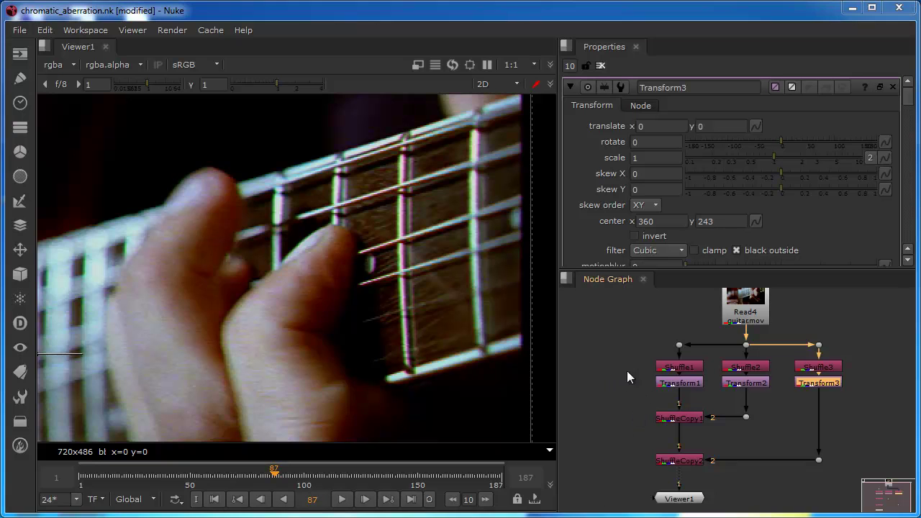
pyautogui.moveTo(627, 374); pyautogui.dragTo(861, 399)
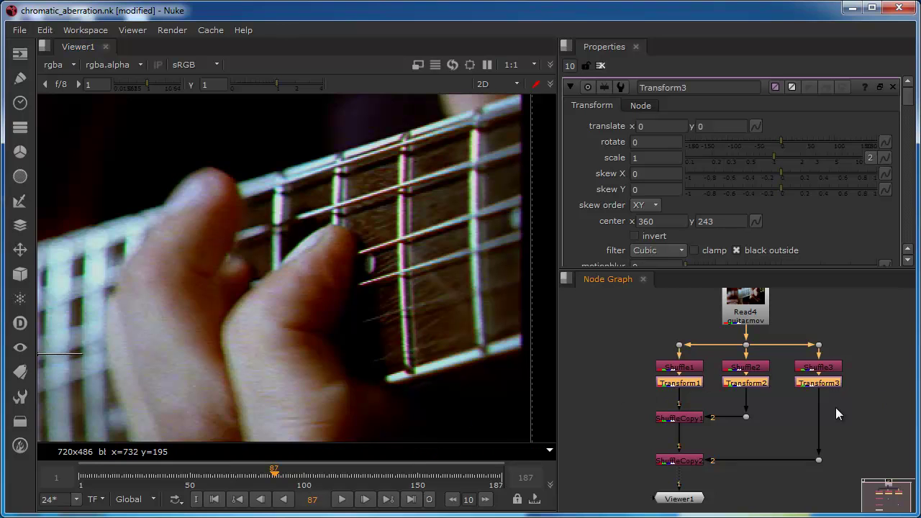
pyautogui.moveTo(874, 400); pyautogui.dragTo(642, 387)
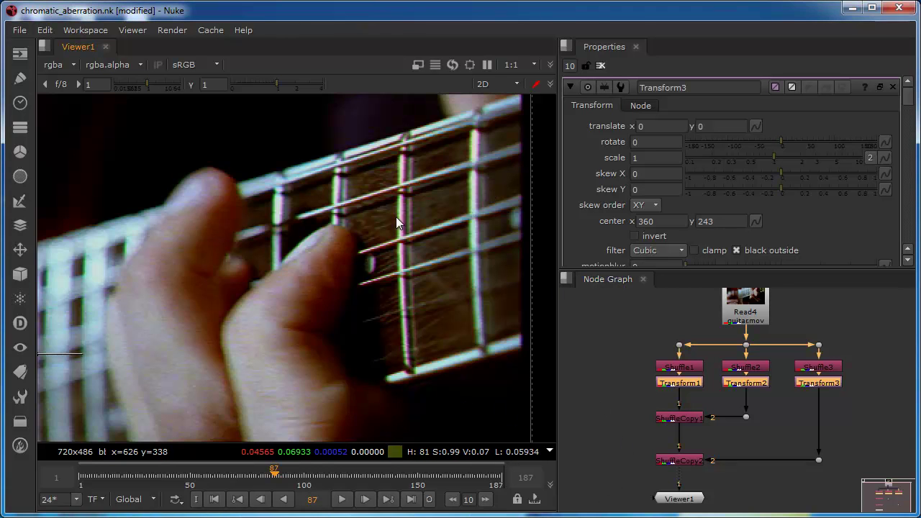
# - Zoom the Viewer into the fretboard to inspect fringing along the strings
pyautogui.scroll(4, 405, 218)
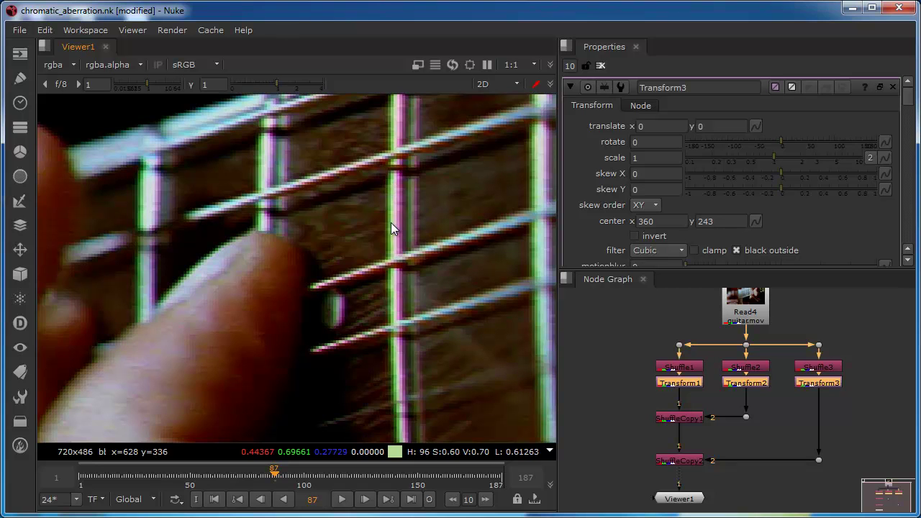
# - Set Transform1's translate x to -1 to shift the red channel
pyautogui.doubleClick(691, 383)
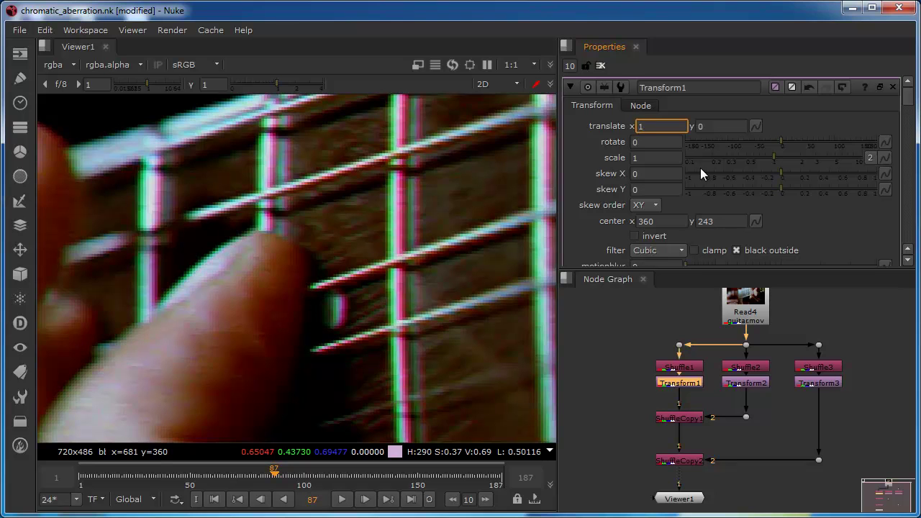
pyautogui.write('-')
pyautogui.press('Return')
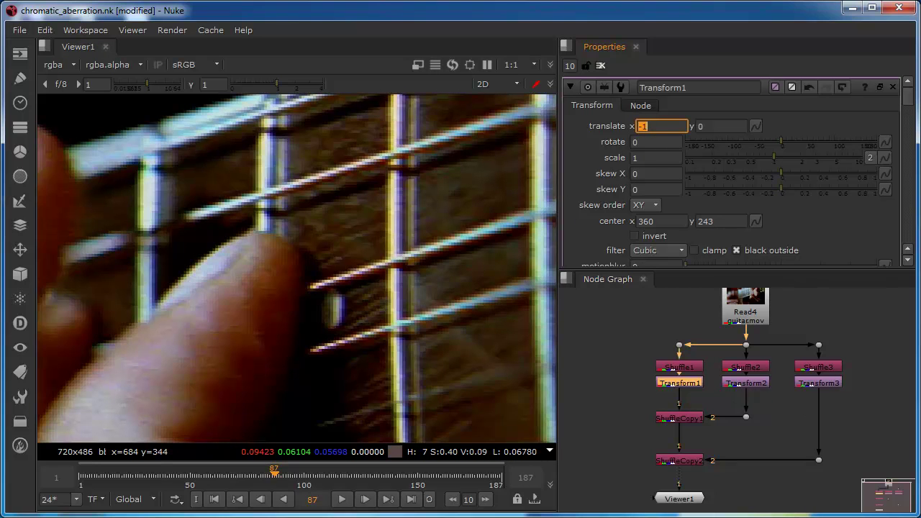
# - Set Transform3's translate x to -1, correcting an initial value of 1, to shift the blue channel
pyautogui.click(828, 383)
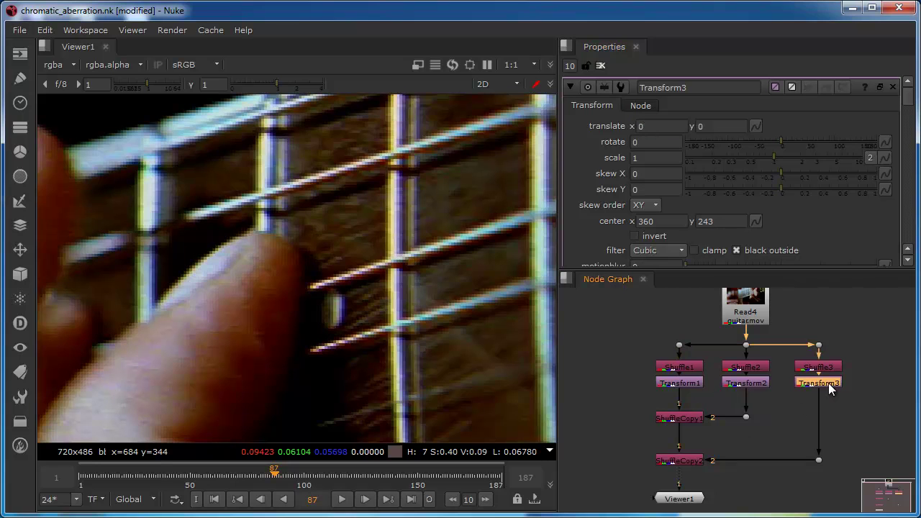
pyautogui.click(638, 126)
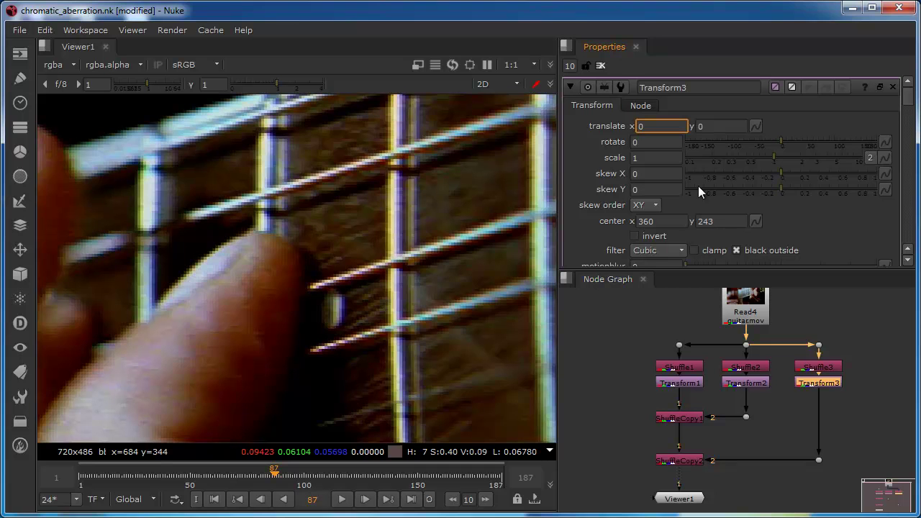
pyautogui.write('1')
pyautogui.press('Return')
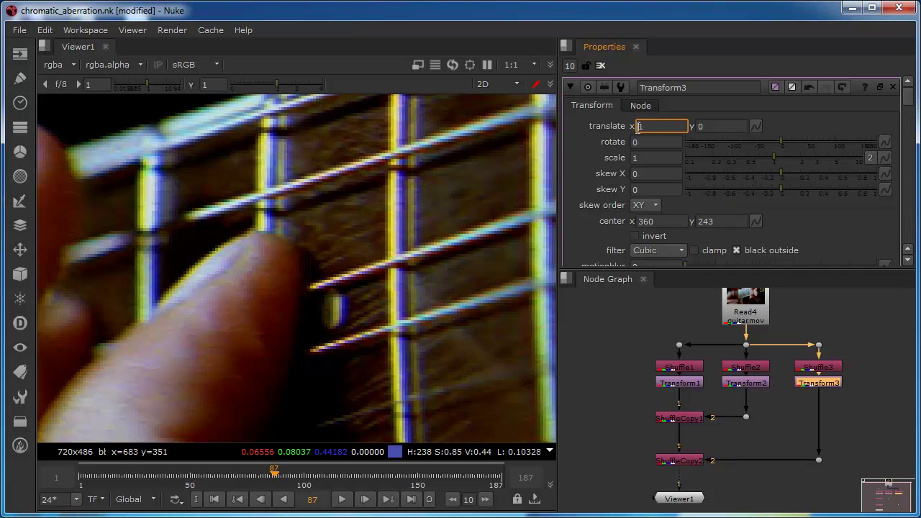
pyautogui.write('-1')
pyautogui.press('Return')
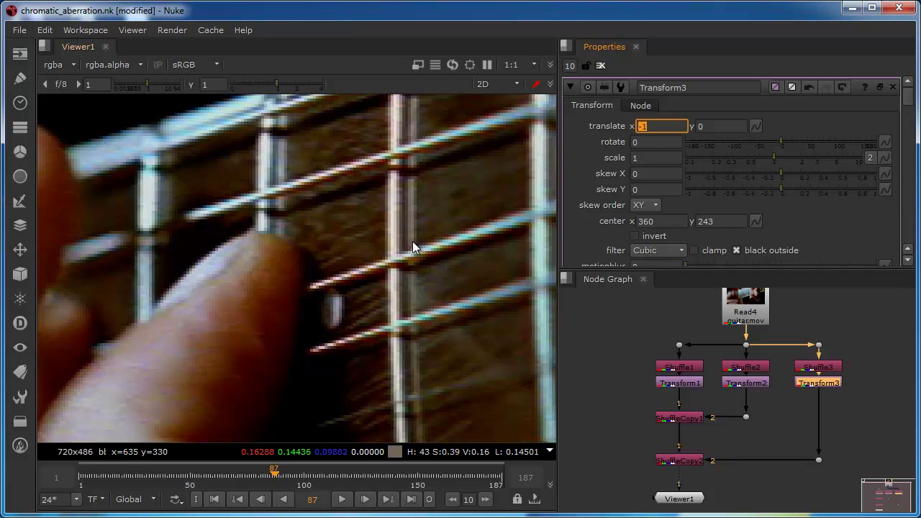